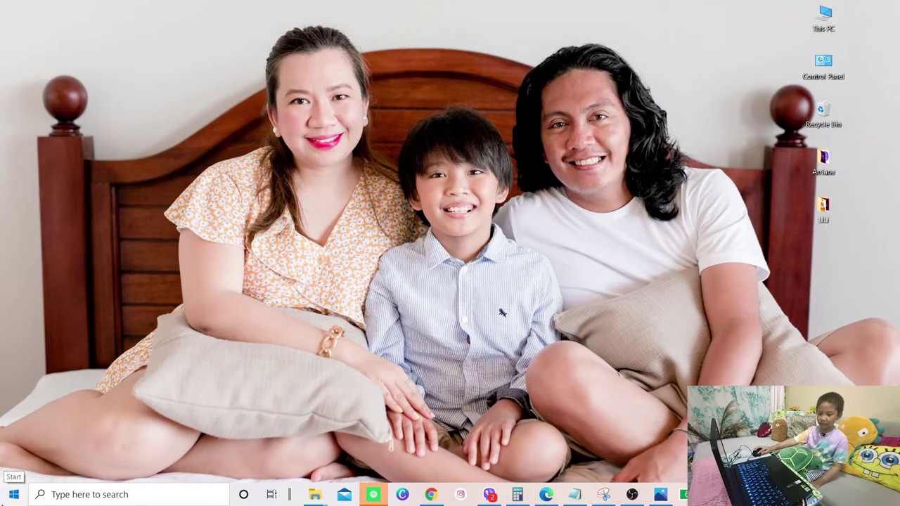
Launch Microsoft Paint by searching 'p' from the Start menu
left_click(14, 494)
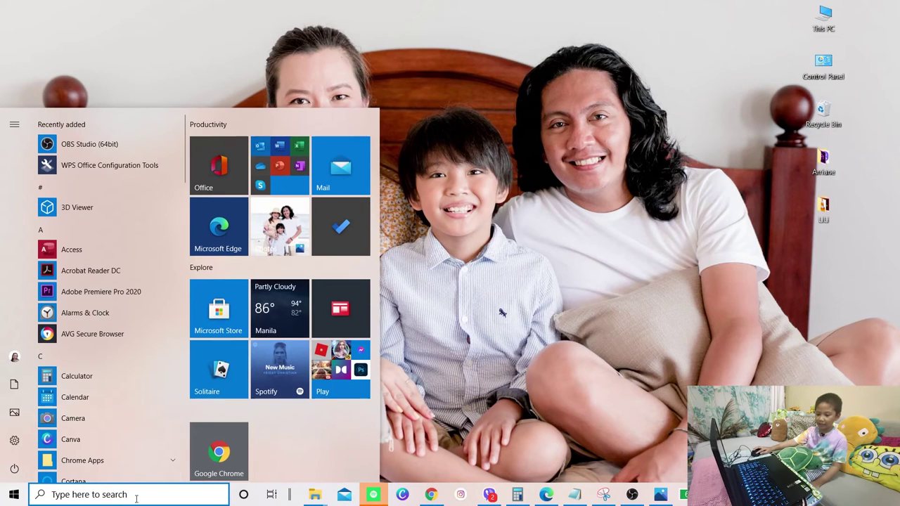
left_click(118, 495)
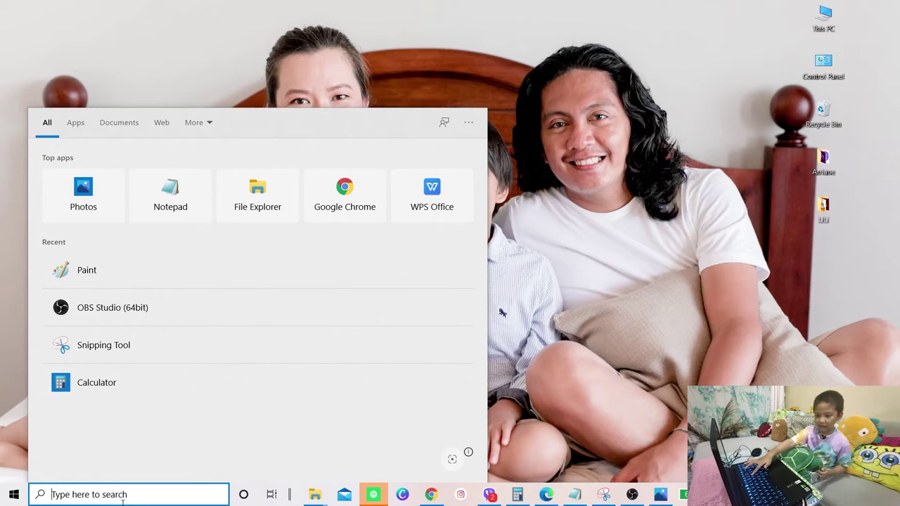
type("p")
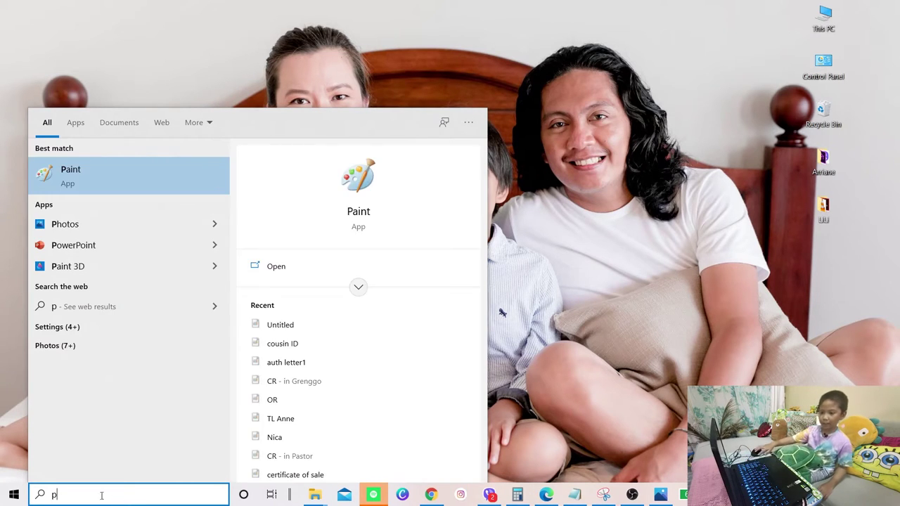
left_click(138, 190)
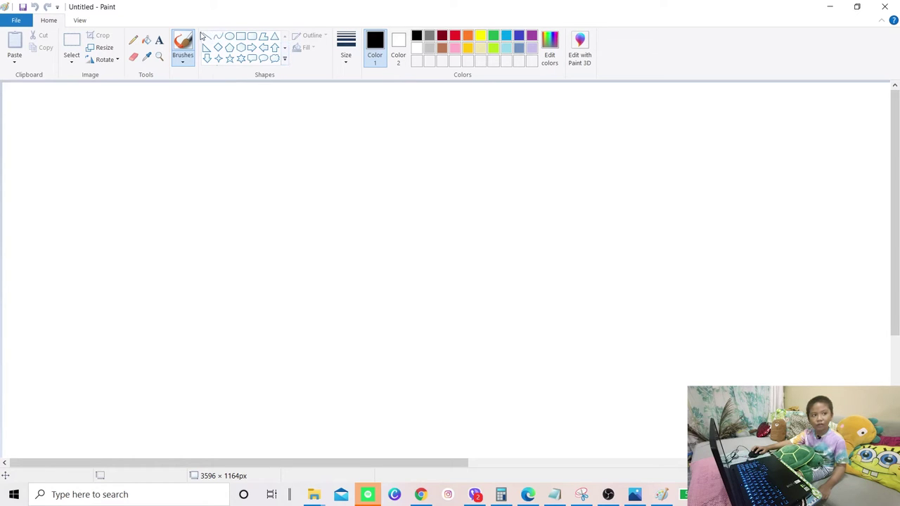
Choose the Line shape with a Solid color outline
left_click(208, 36)
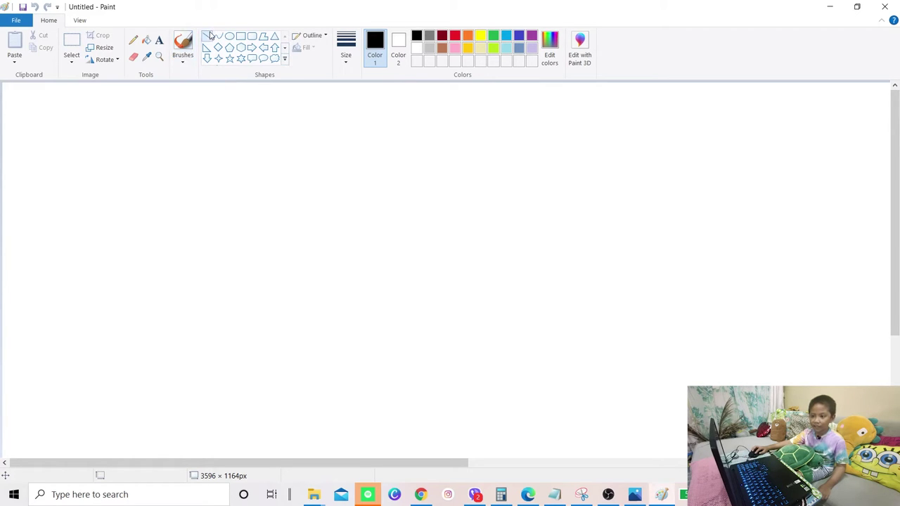
left_click(326, 41)
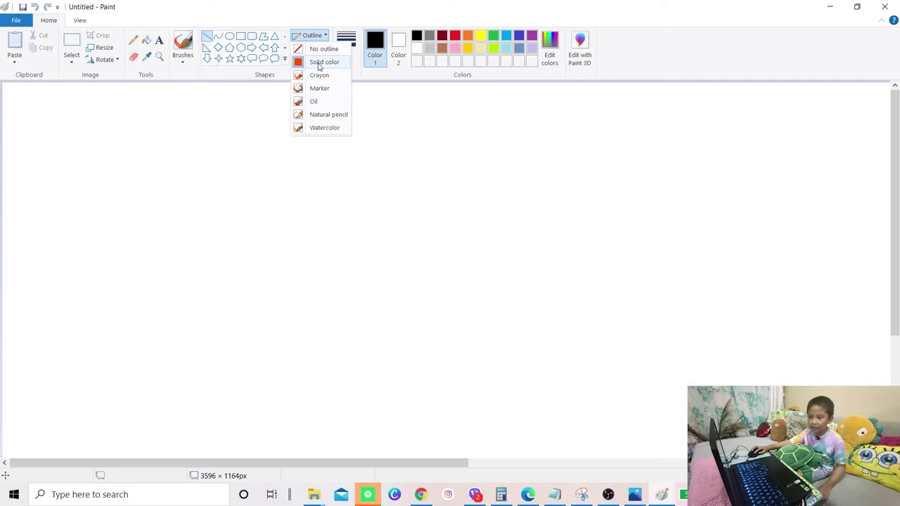
left_click(318, 64)
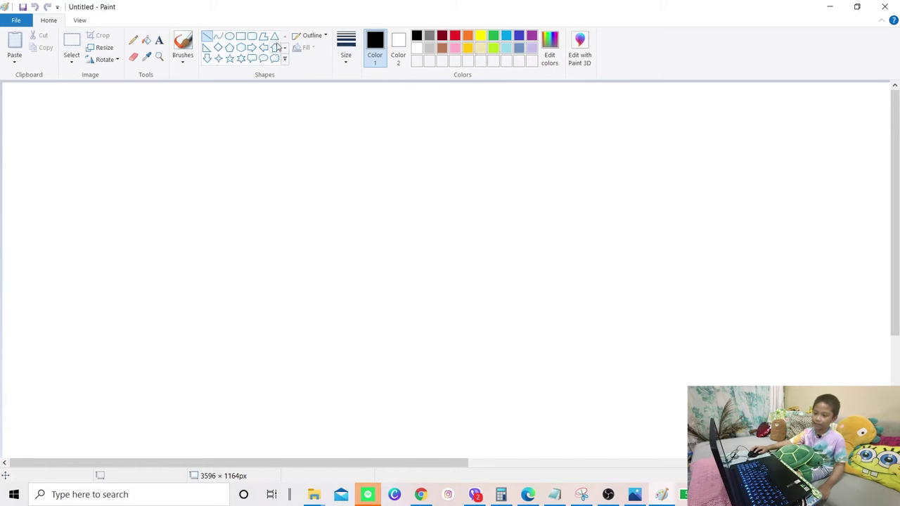
Draw a black horizontal line across the upper canvas and extend it further right
left_click_drag(201, 201, 445, 200)
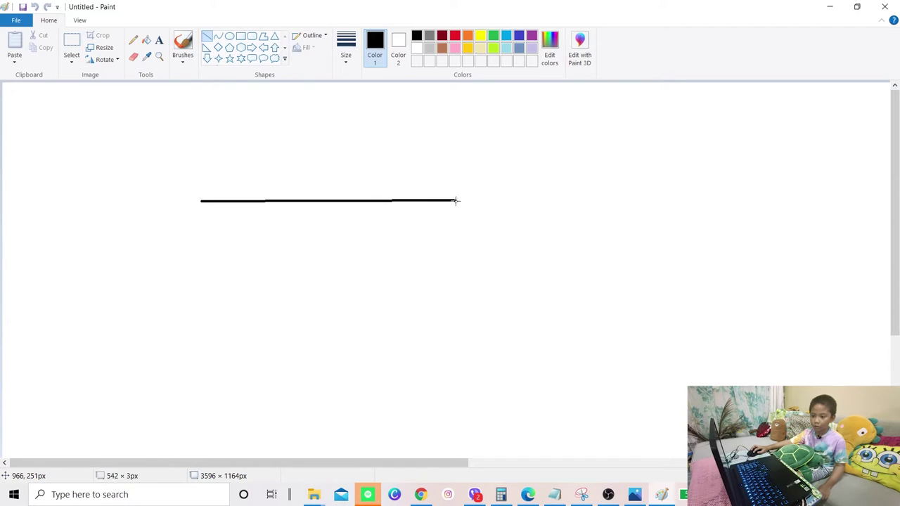
left_click_drag(455, 201, 490, 200)
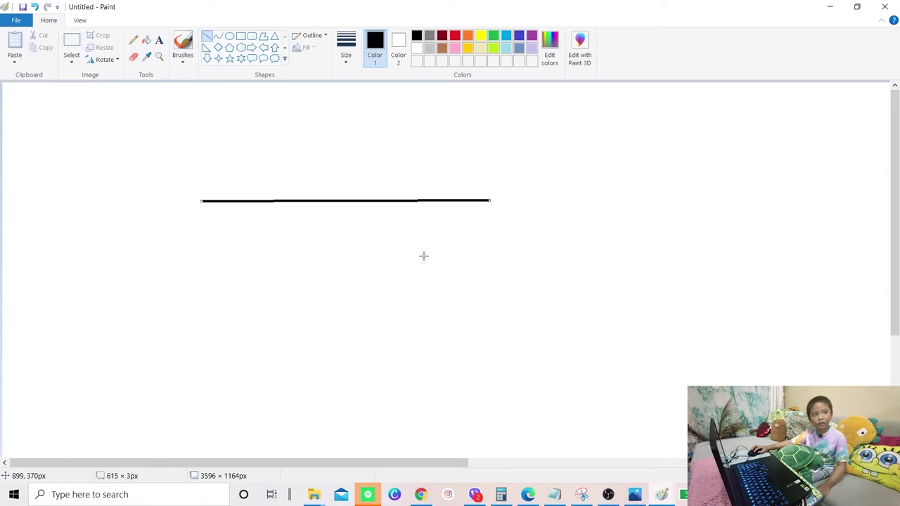
Set the line size to the thickest 8px and draw a black vertical line below
left_click(344, 47)
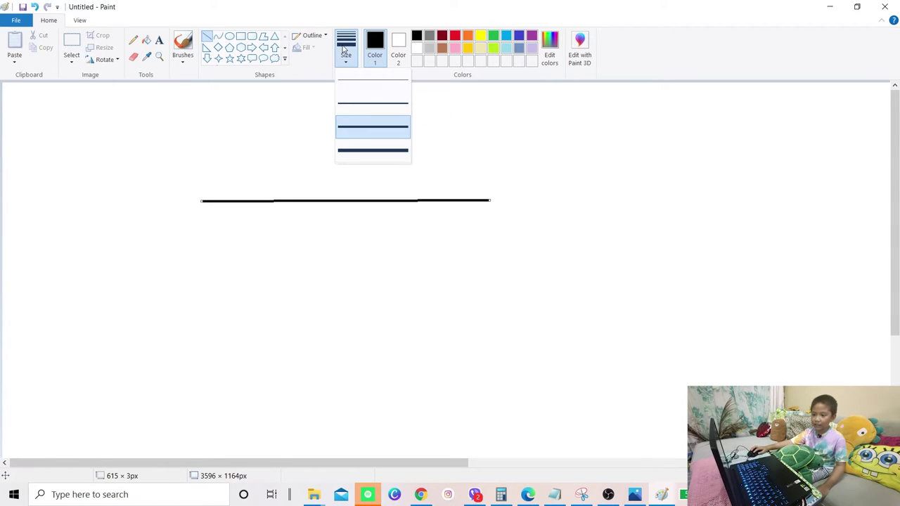
left_click(351, 166)
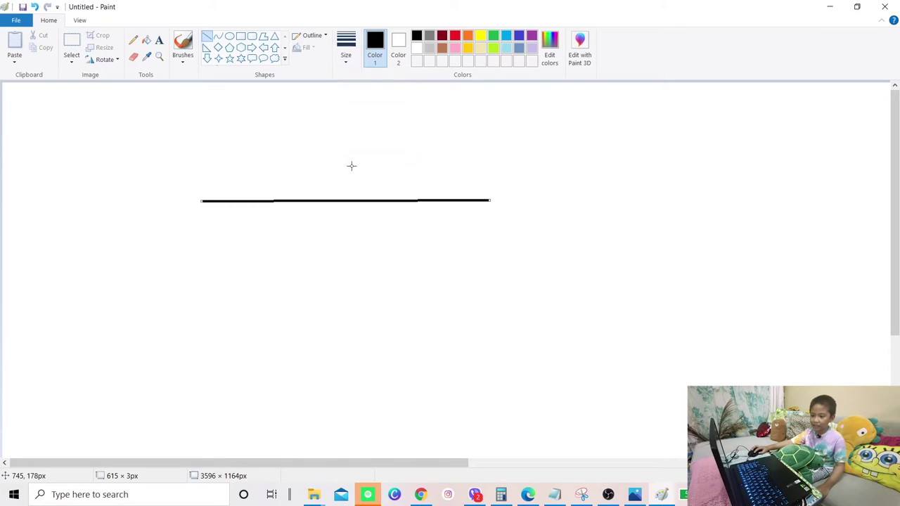
left_click(353, 63)
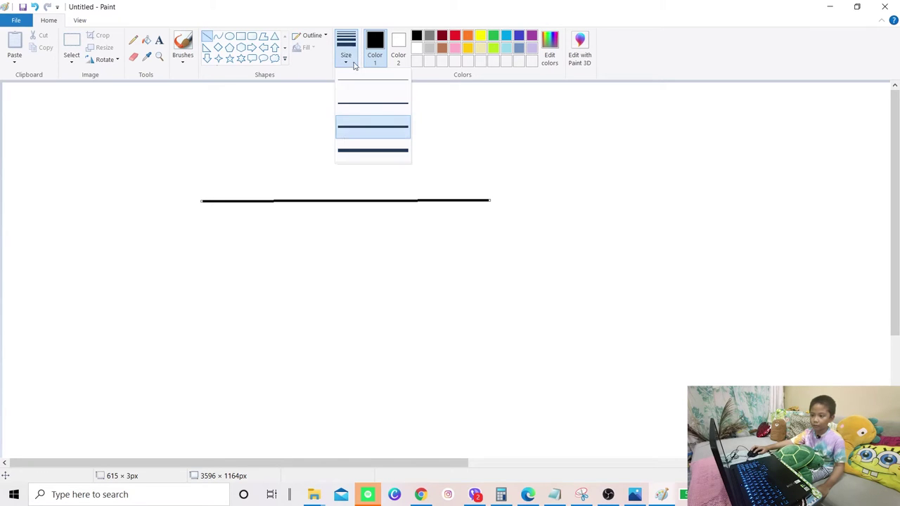
left_click(344, 150)
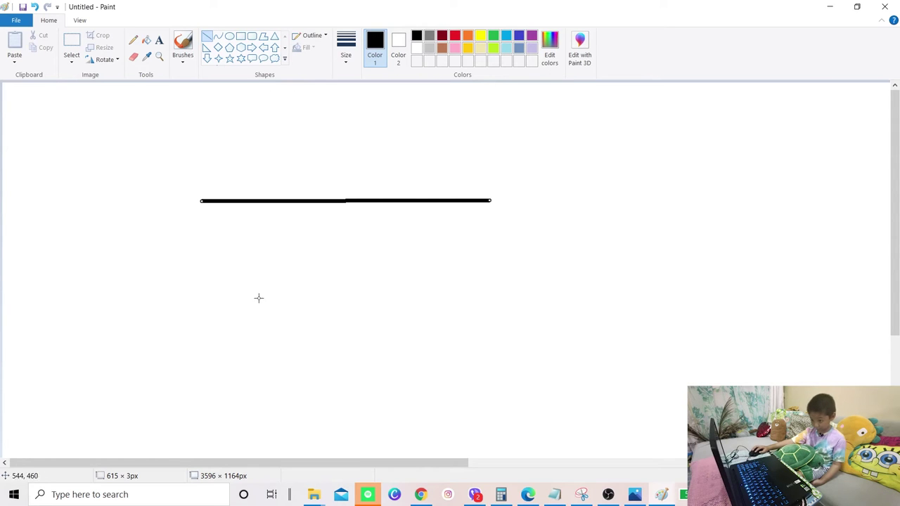
mouse_move(282, 289)
left_mouse_down()
mouse_move(274, 379)
mouse_move(282, 414)
left_mouse_up()
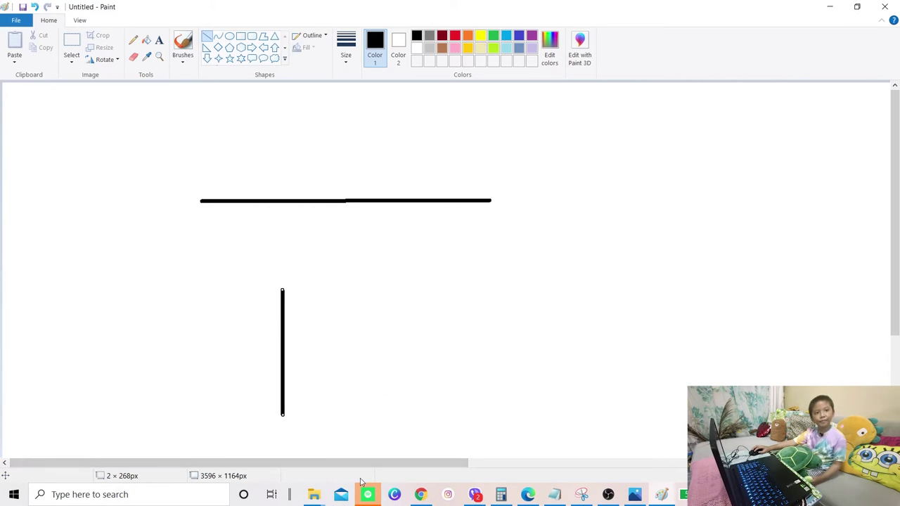
mouse_move(367, 494)
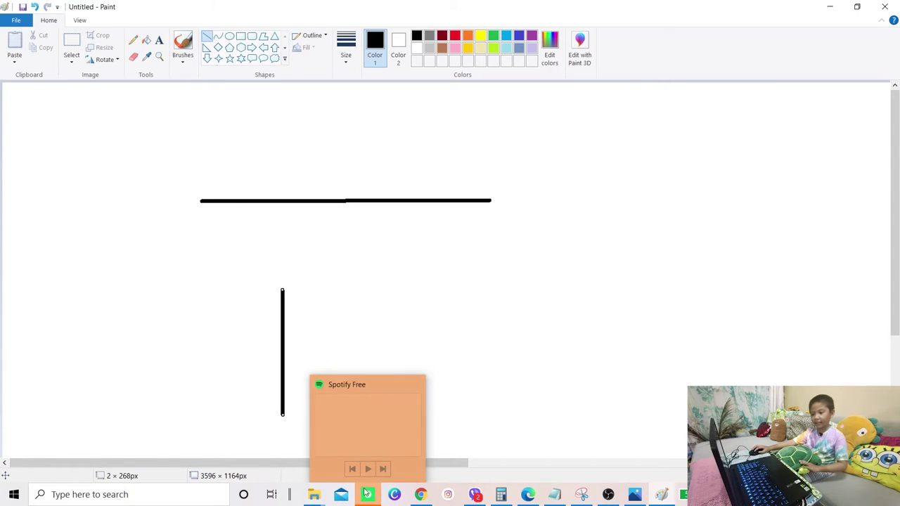
left_click(416, 385)
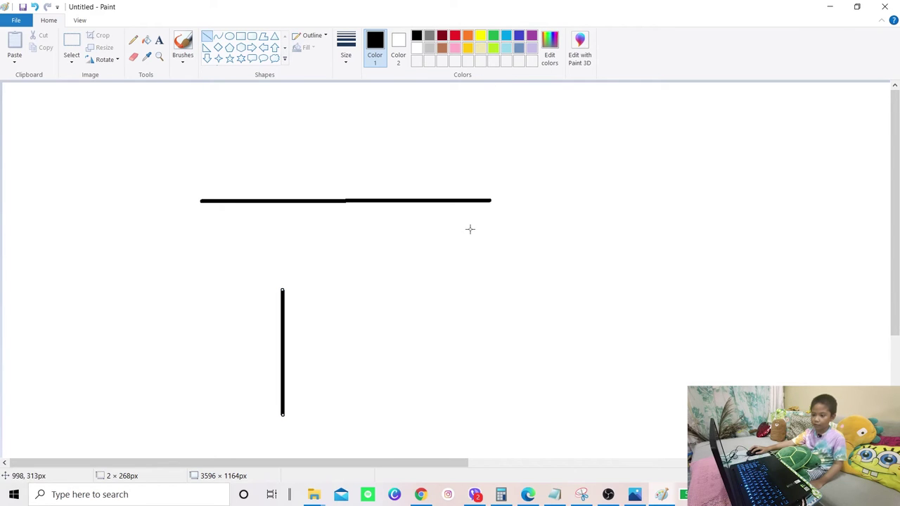
Recolor the vertical line lime and draw a long diagonal line sloping down-right, then pick red
left_click(492, 48)
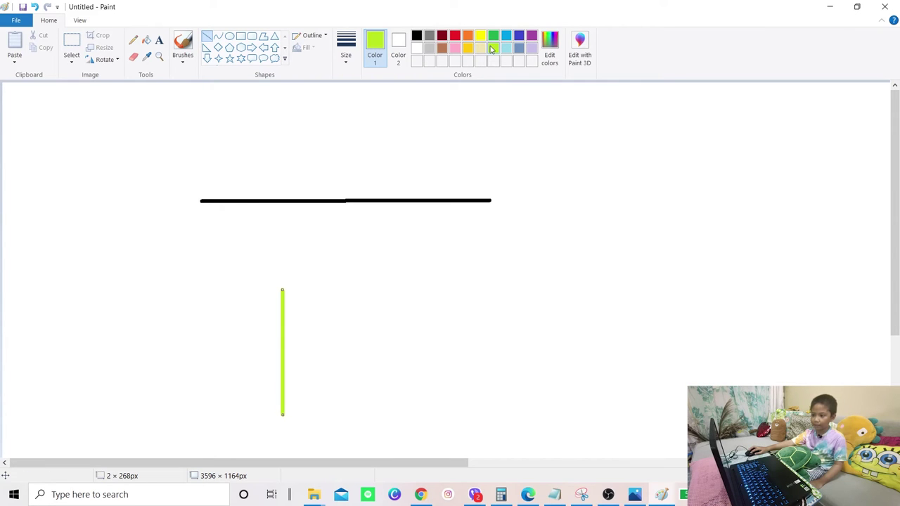
left_click(475, 268)
left_click_drag(475, 268, 534, 355)
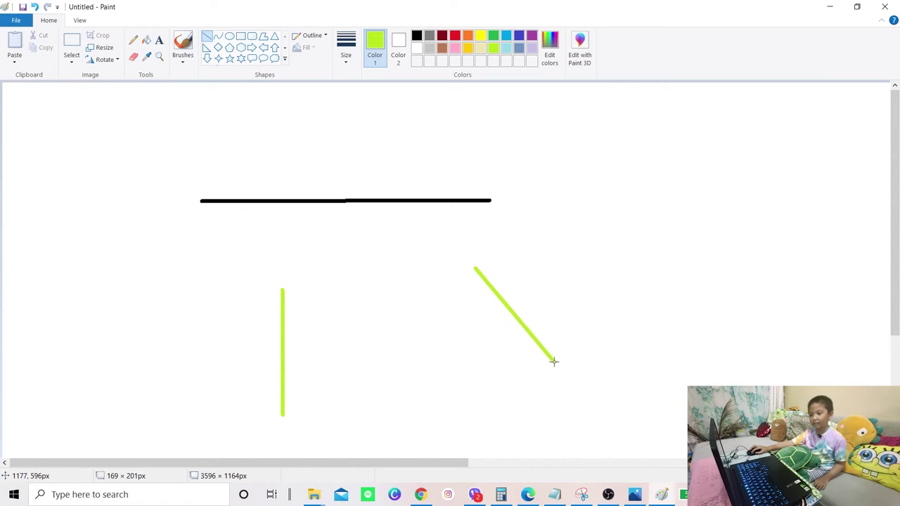
left_click_drag(535, 355, 580, 376)
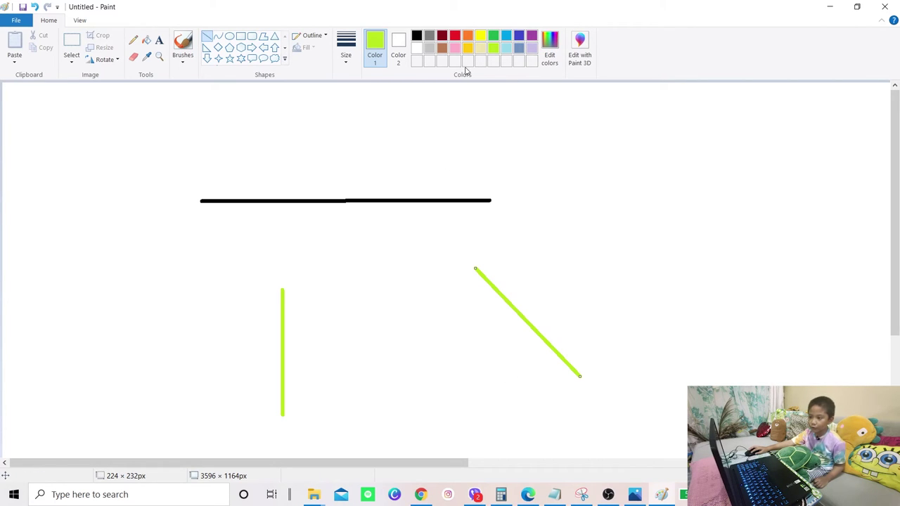
left_click(455, 35)
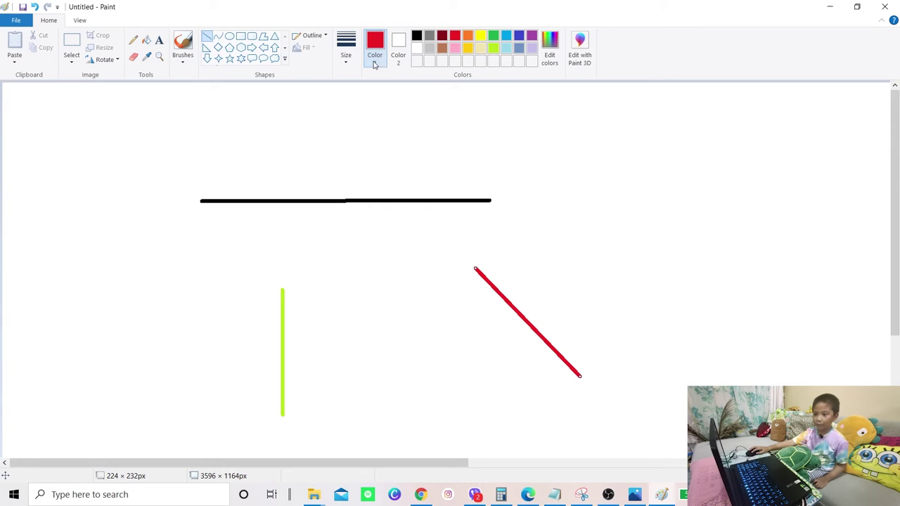
Give the red diagonal line a Crayon outline texture
left_click(309, 38)
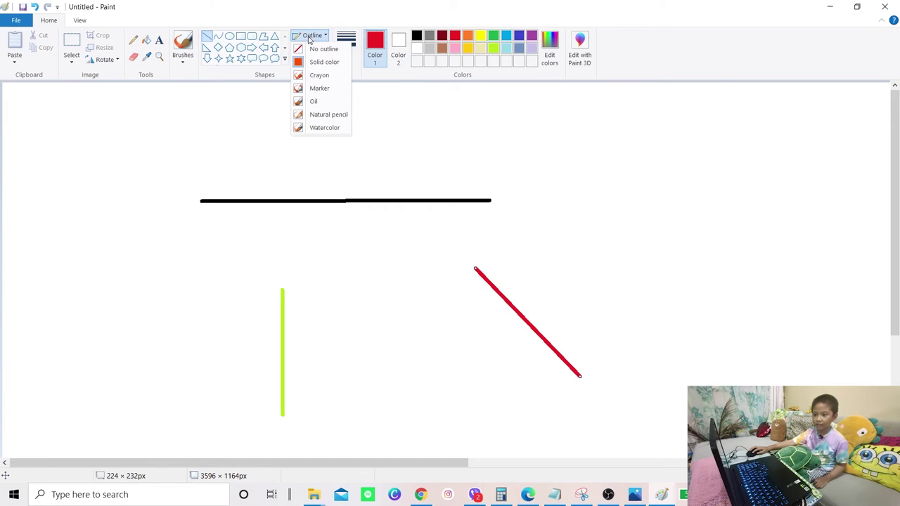
left_click(316, 78)
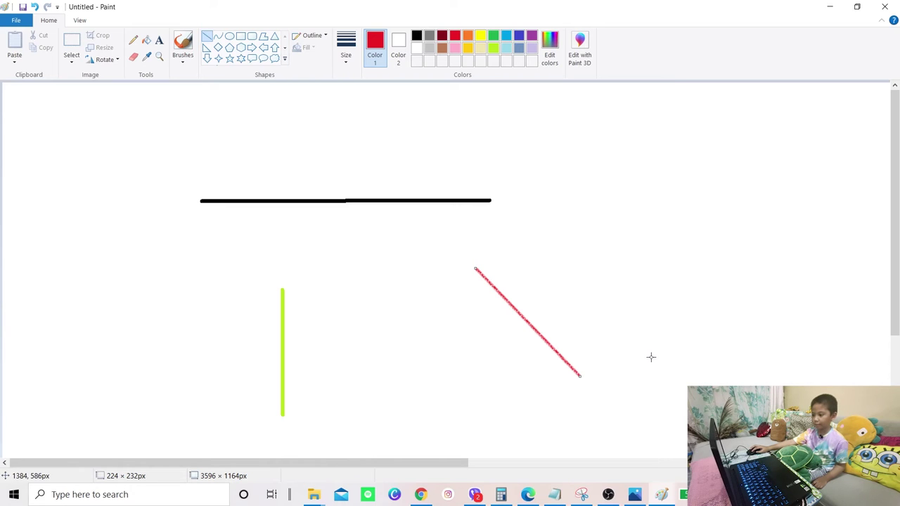
Draw a red zigzag of six joined up-and-down strokes with three peaks
left_click_drag(651, 357, 717, 276)
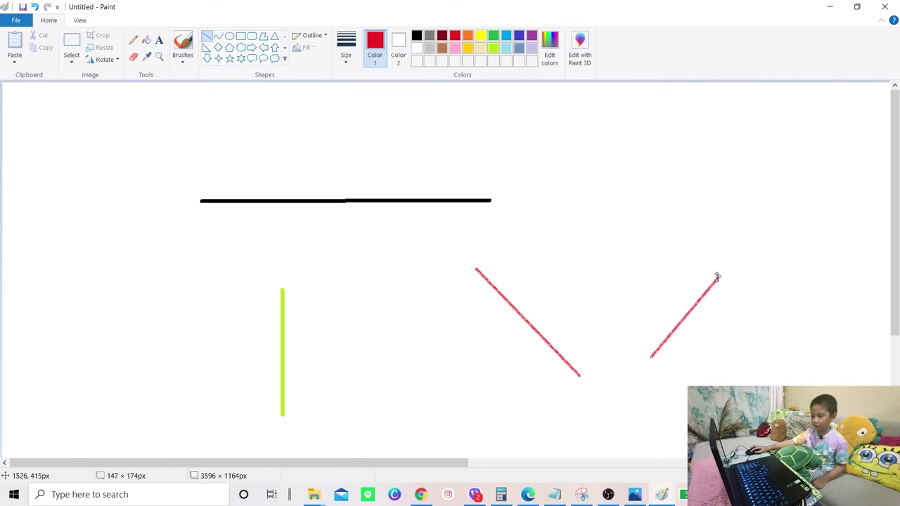
left_click(666, 270)
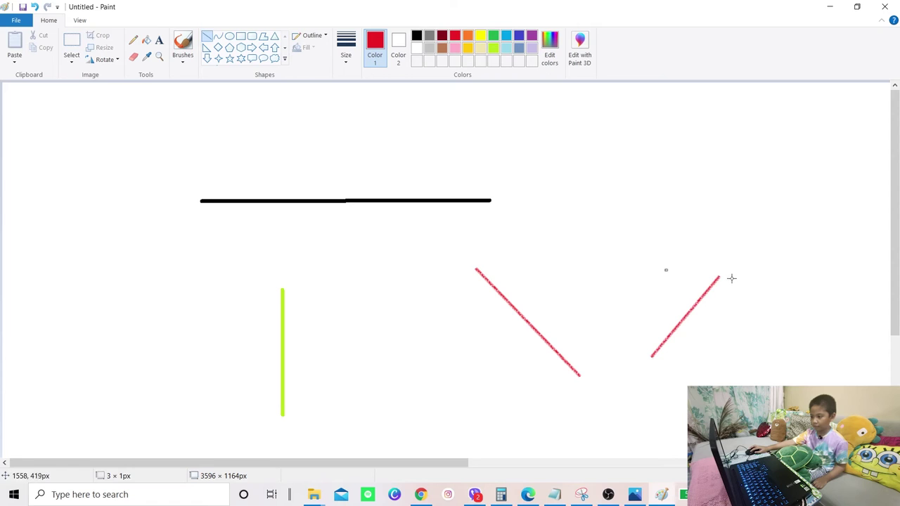
left_click_drag(718, 275, 749, 353)
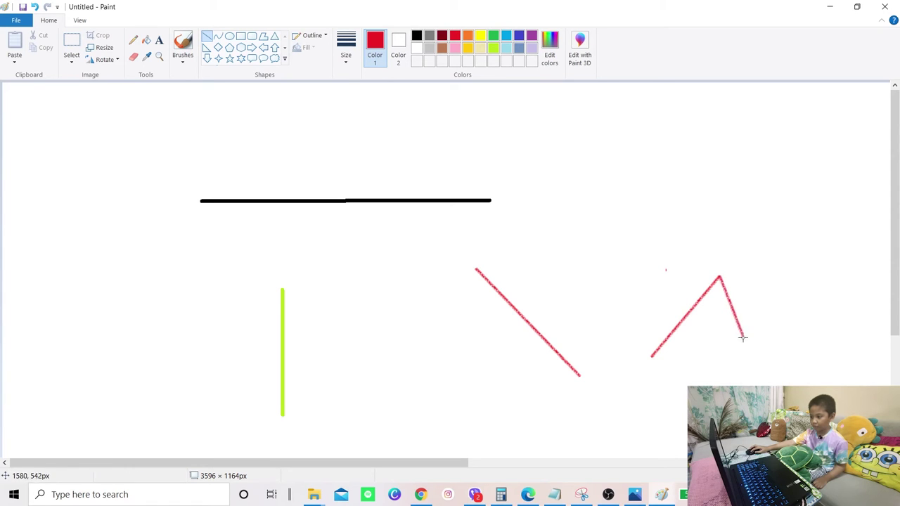
left_click(698, 371)
left_click_drag(748, 347, 796, 257)
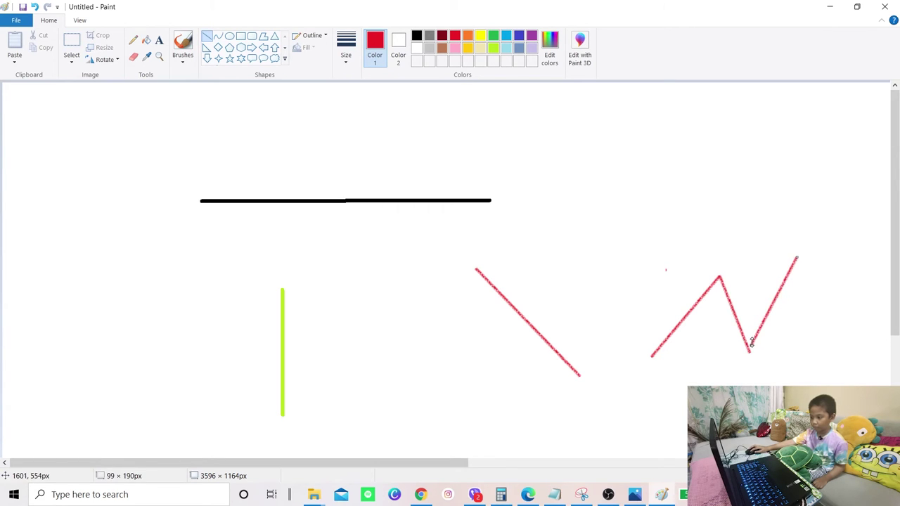
left_click_drag(751, 342, 748, 352)
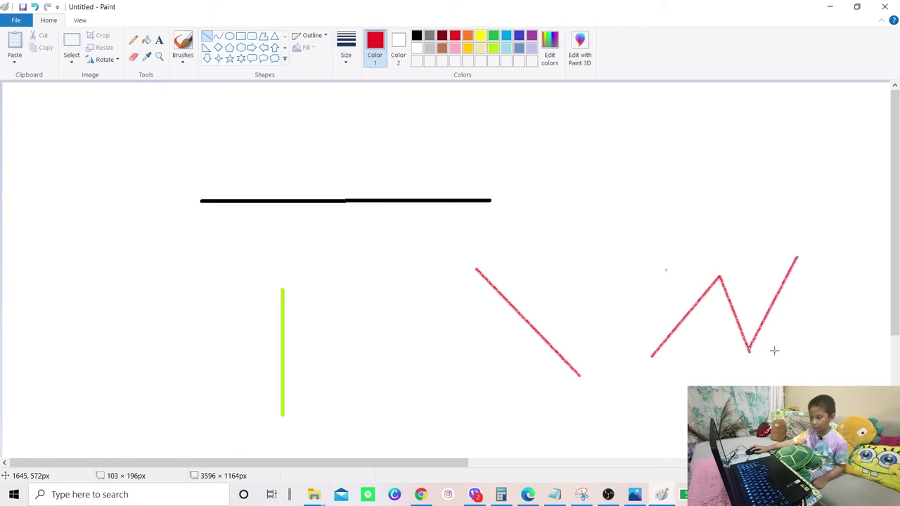
left_click(720, 393)
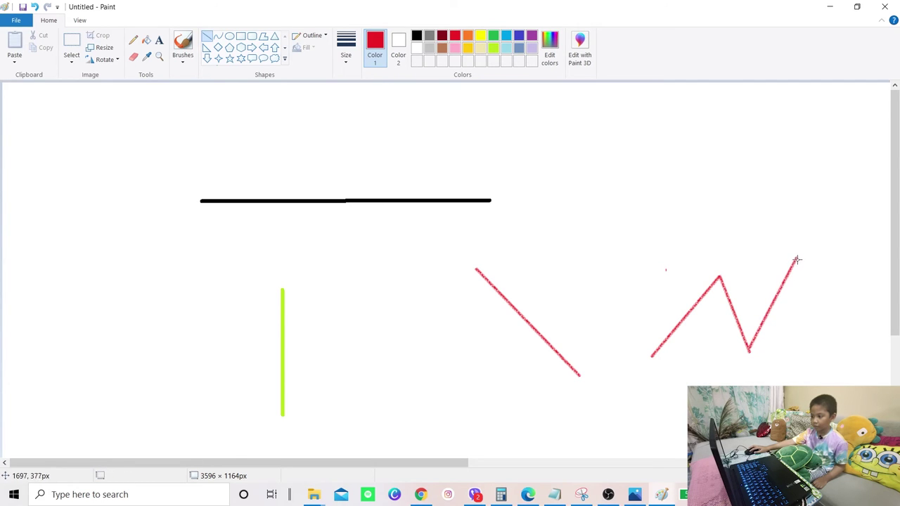
left_click_drag(795, 261, 803, 353)
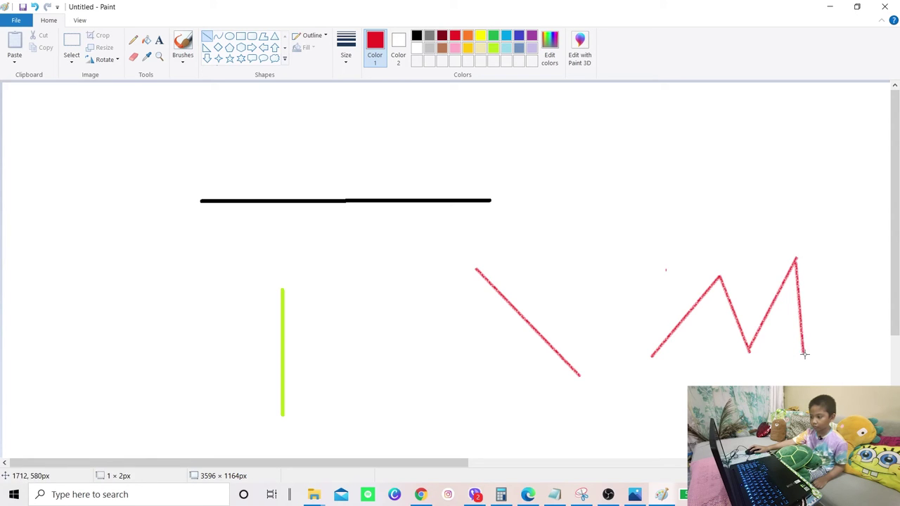
left_click_drag(805, 355, 849, 275)
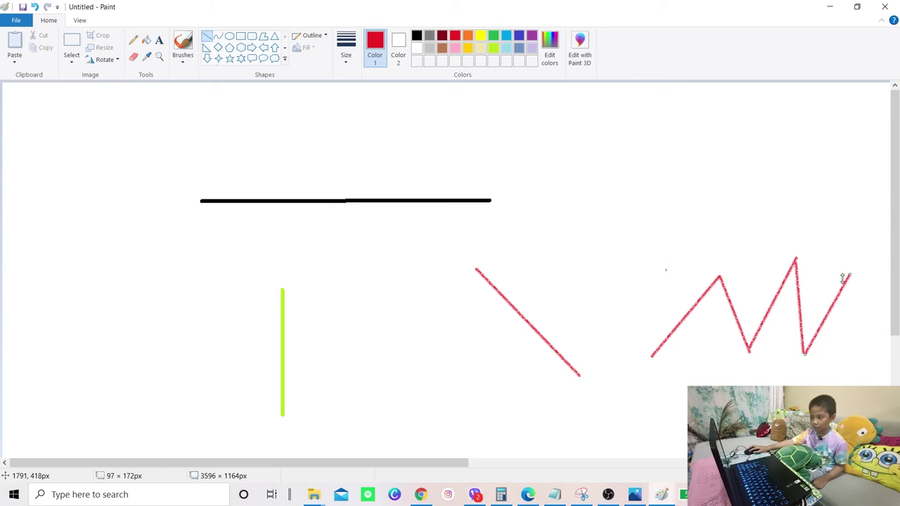
left_click(832, 297)
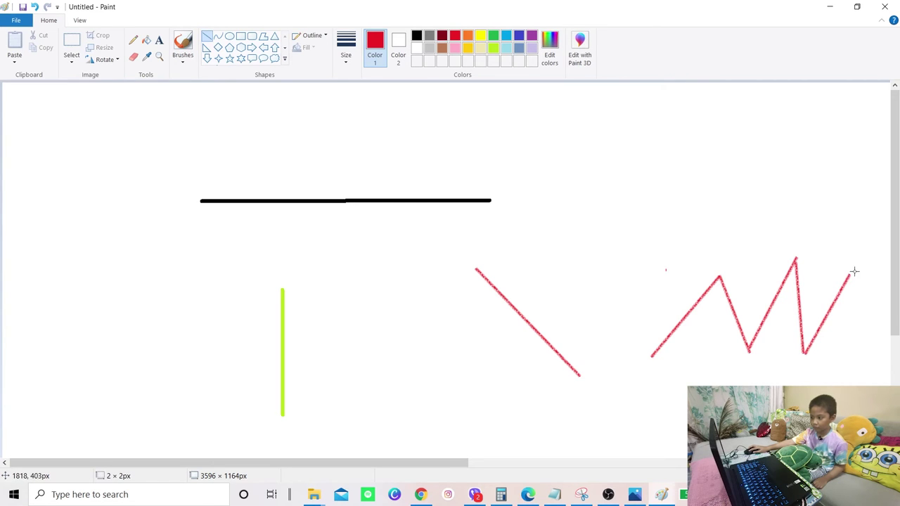
left_click_drag(848, 277, 885, 354)
left_click(799, 383)
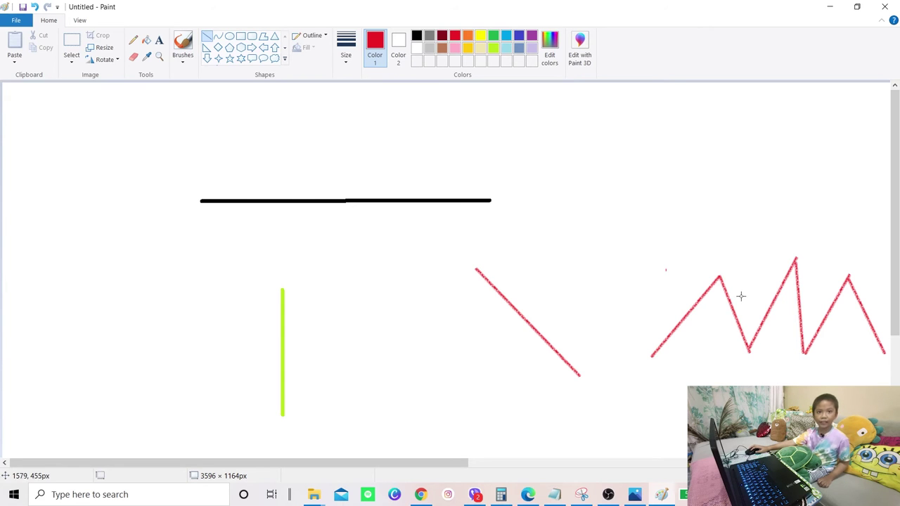
Draw a brown curve across the upper right, bent downward into a U-shaped sag
left_click(443, 48)
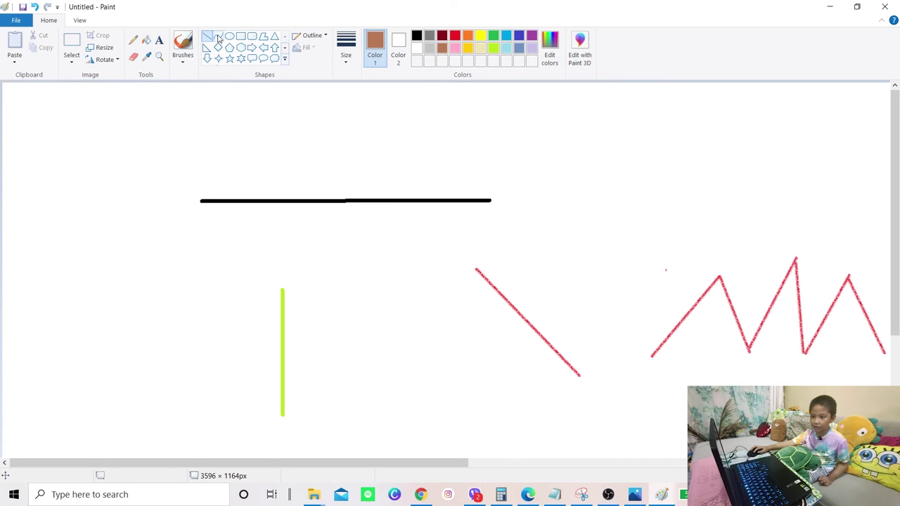
left_click(218, 37)
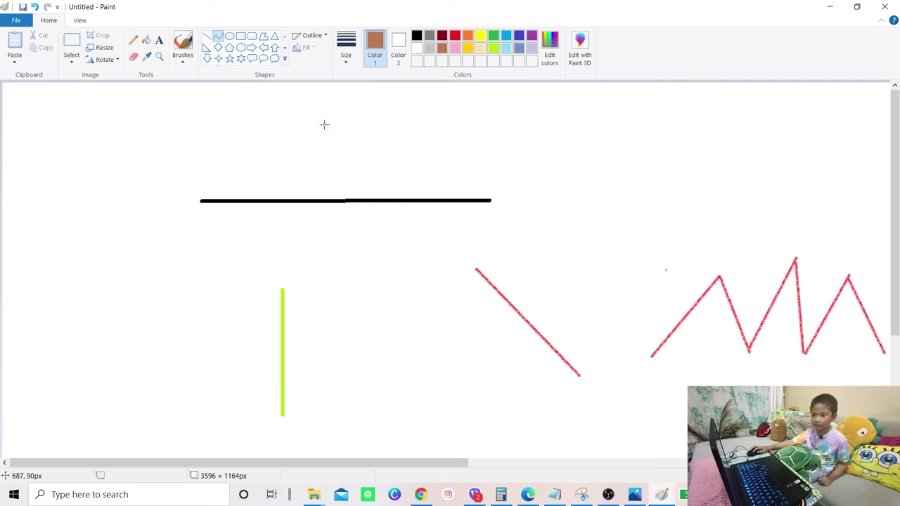
mouse_move(622, 135)
left_mouse_down()
mouse_move(661, 196)
mouse_move(775, 162)
mouse_move(828, 134)
left_mouse_up()
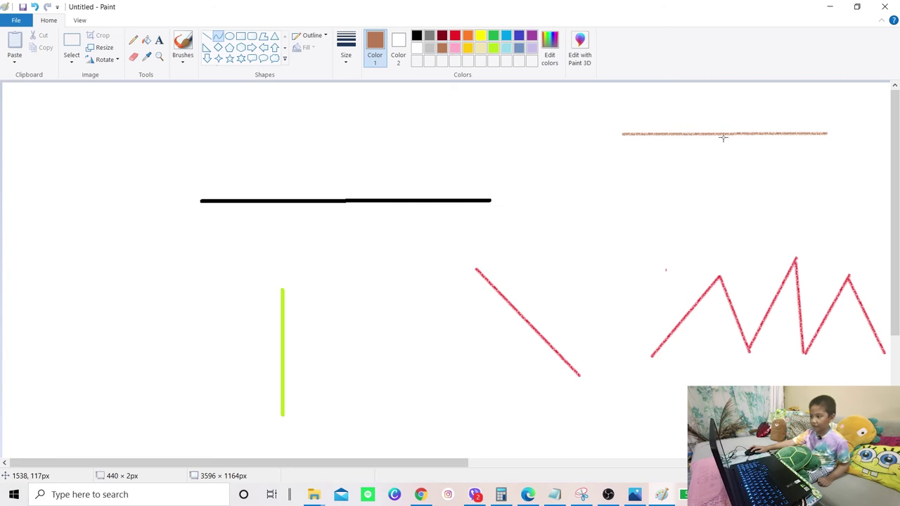
left_click_drag(724, 136, 724, 210)
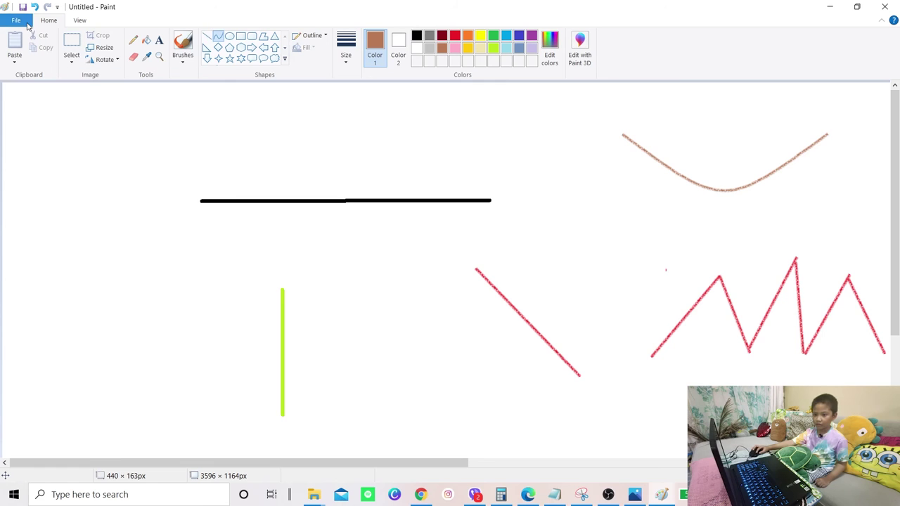
Save the drawing as PNG named Untitled, replacing the existing Untitled.png
left_click(28, 25)
mouse_move(36, 117)
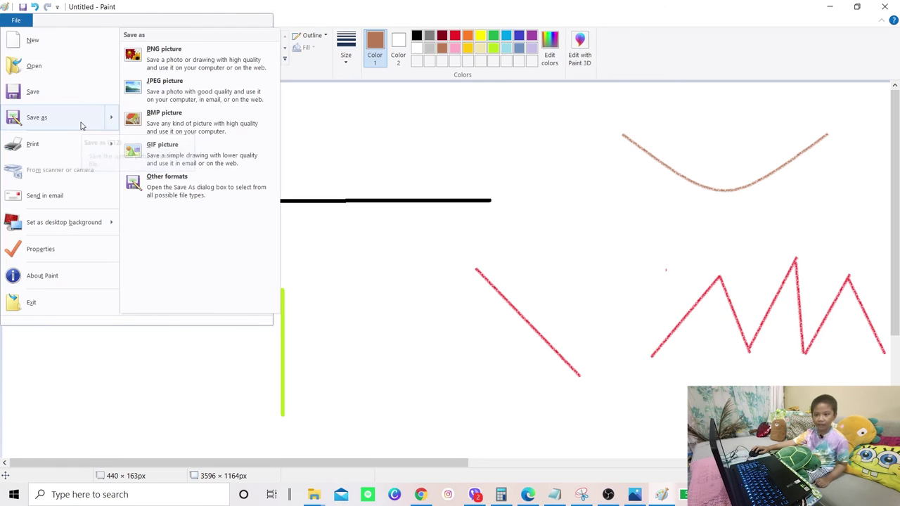
left_click(81, 126)
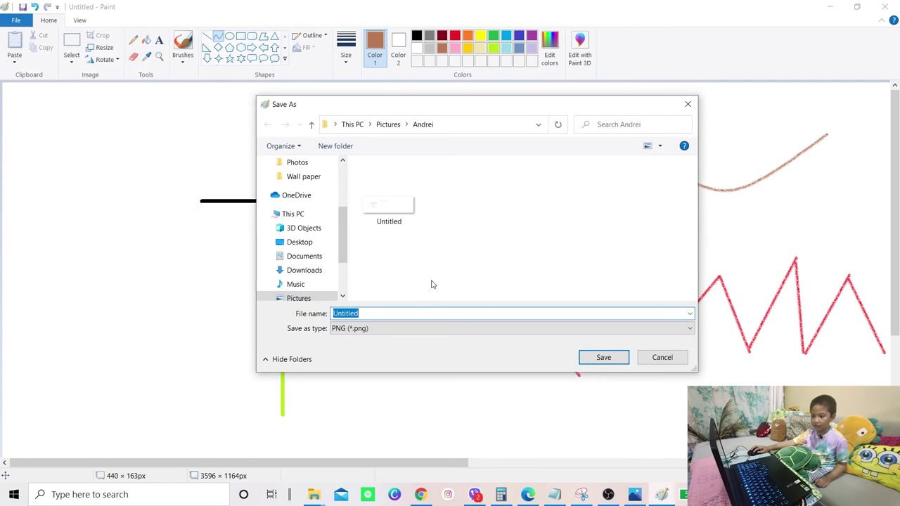
left_click(374, 310)
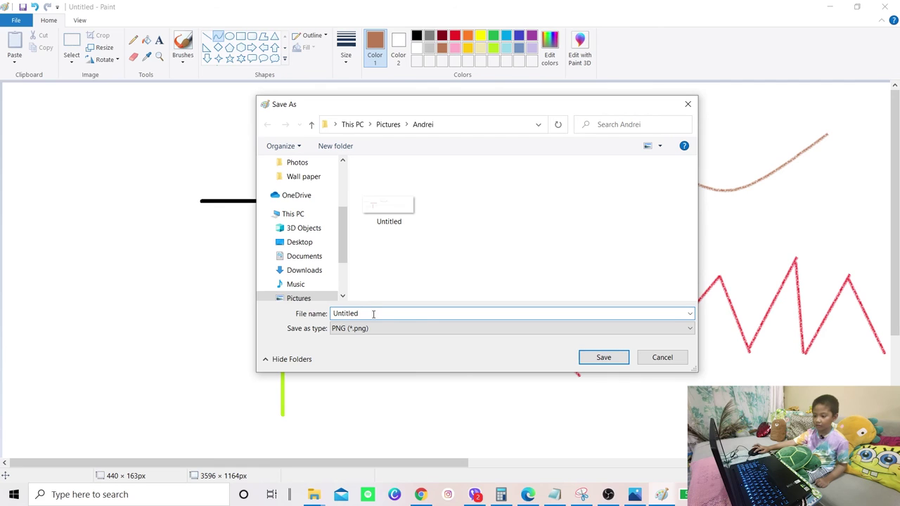
left_click(602, 358)
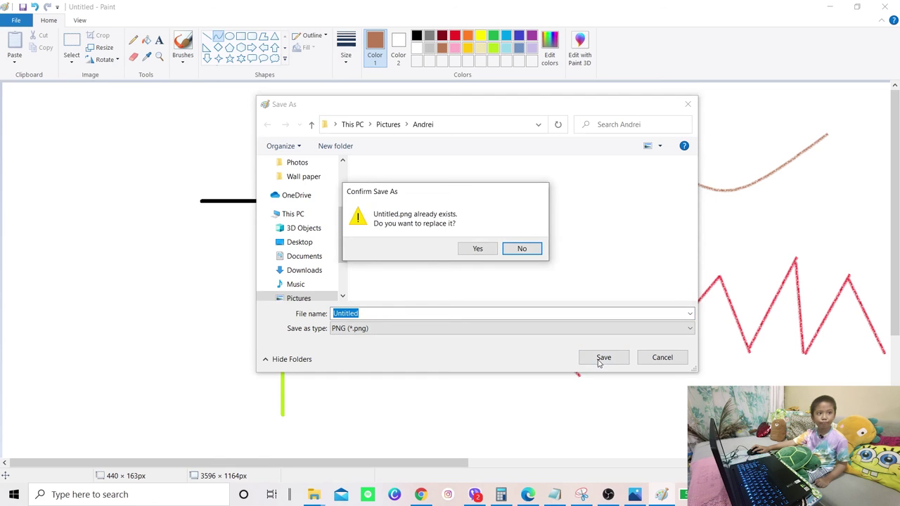
left_click(475, 249)
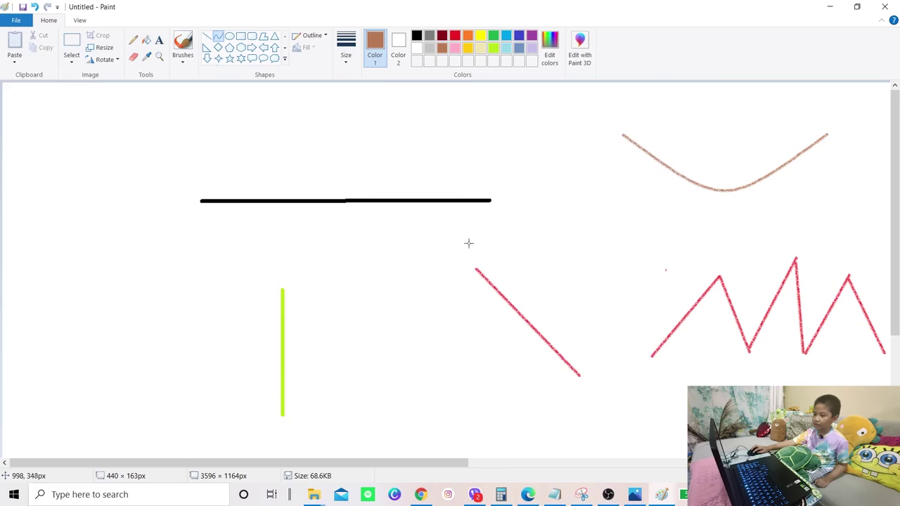